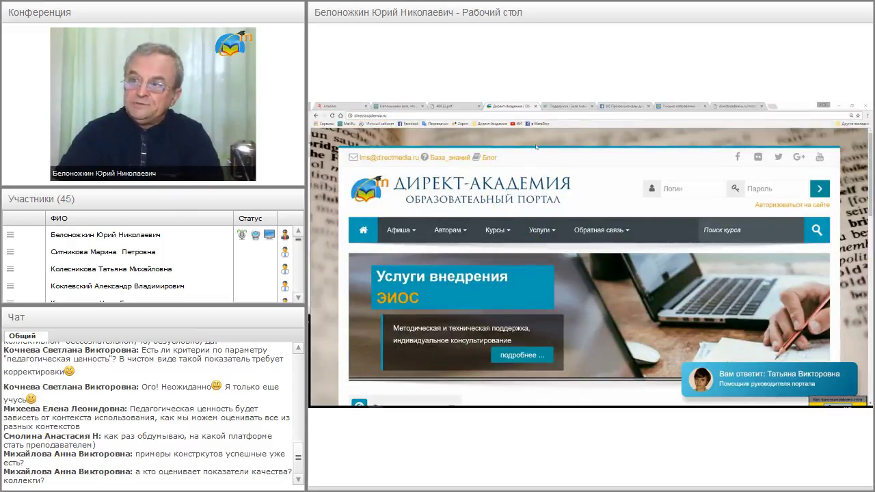
Open the portal's knowledge base and search it for "пароль", dismissing the suggestions without choosing one.
{"action": "left_click", "coordinate": [455, 160]}
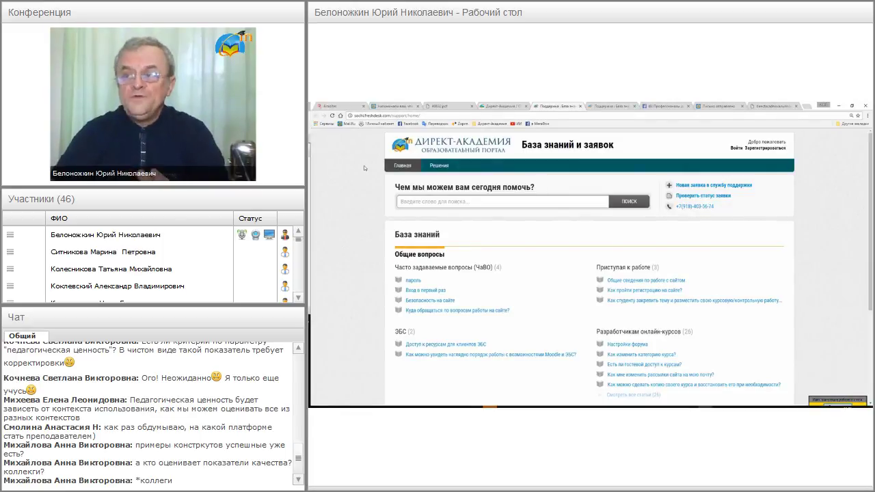
{"action": "left_click", "coordinate": [422, 202]}
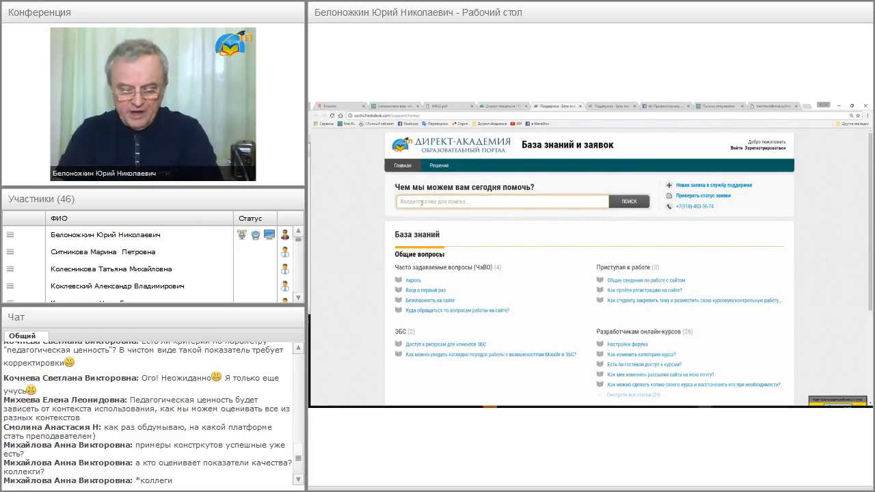
{"action": "type", "text": "пароль"}
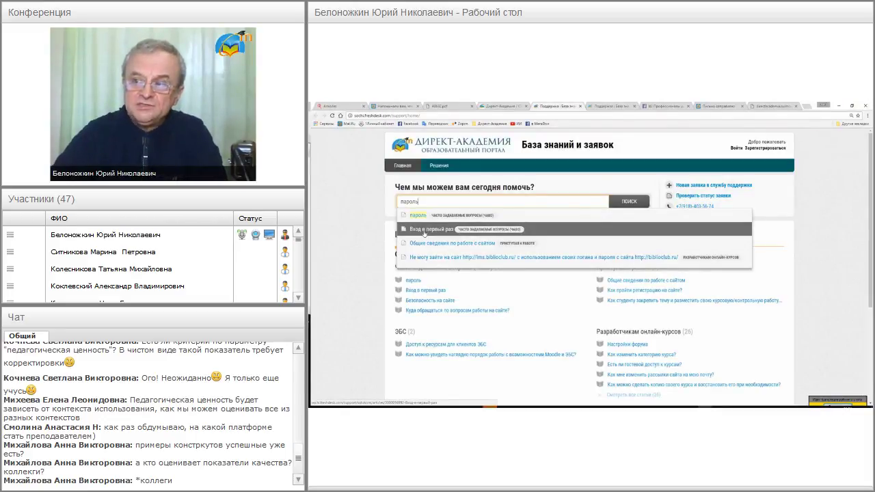
{"action": "key", "text": "Escape"}
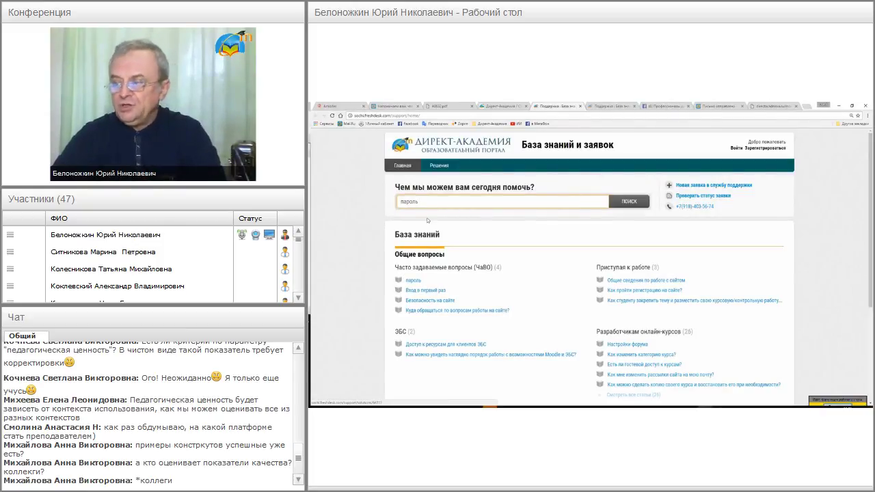
Look through the knowledge base topics and read the article "Есть ли гостевой доступ к курсам?" in the online course developers section.
{"action": "scroll", "coordinate": [605, 290], "scroll_direction": "down", "scroll_amount": 1}
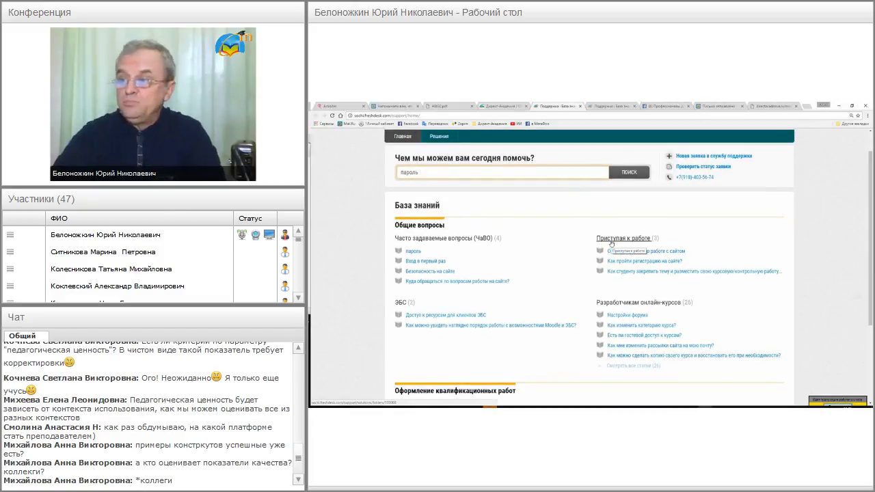
{"action": "scroll", "coordinate": [612, 243], "scroll_direction": "up", "scroll_amount": 1}
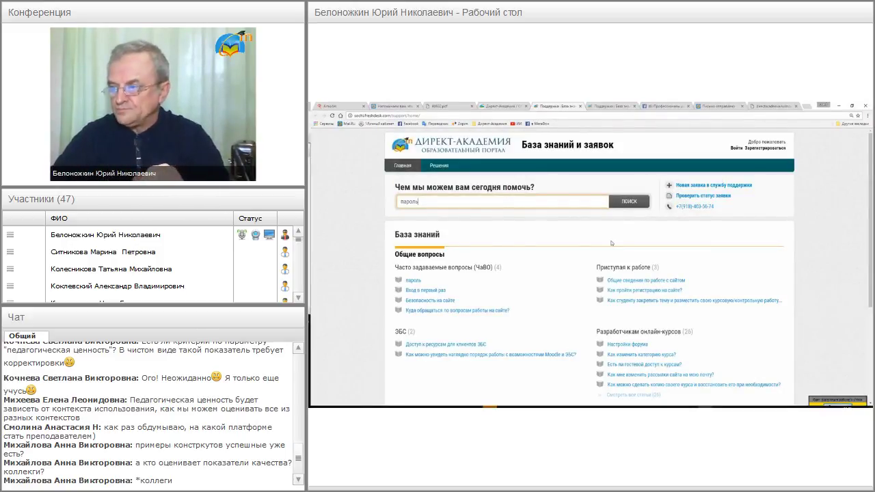
{"action": "scroll", "coordinate": [611, 243], "scroll_direction": "down", "scroll_amount": 2}
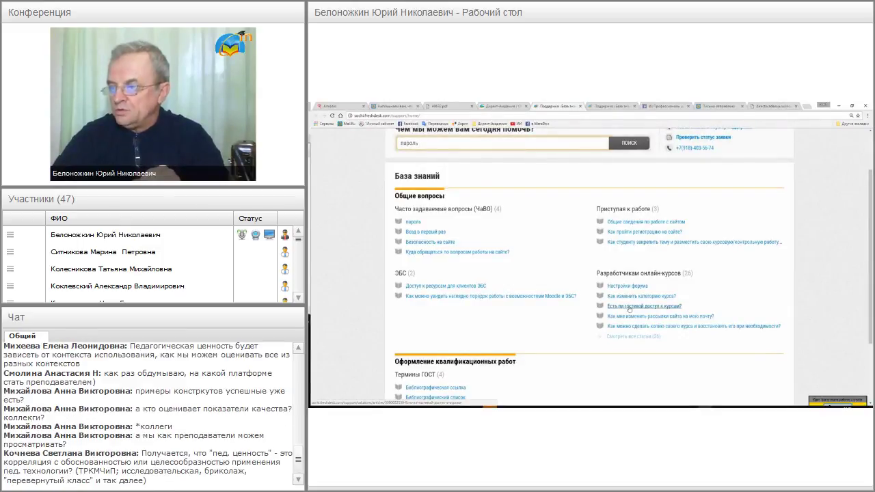
{"action": "left_click", "coordinate": [629, 308]}
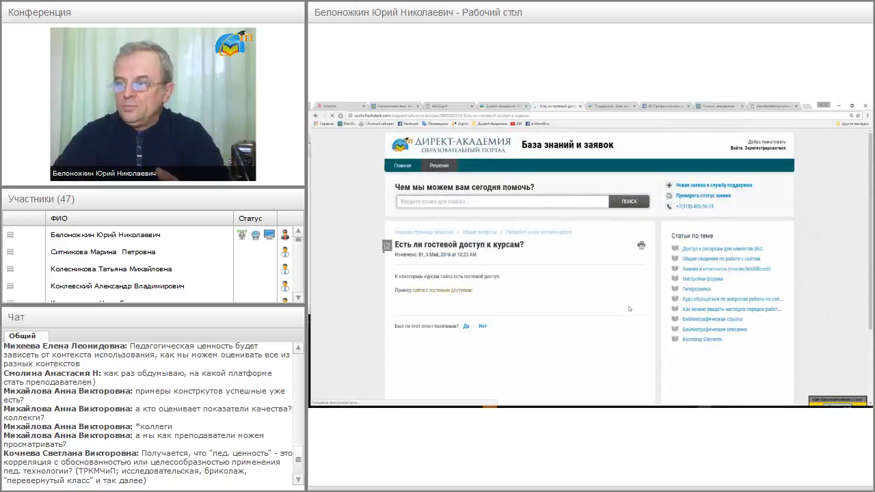
{"action": "scroll", "coordinate": [609, 308], "scroll_direction": "down", "scroll_amount": 3}
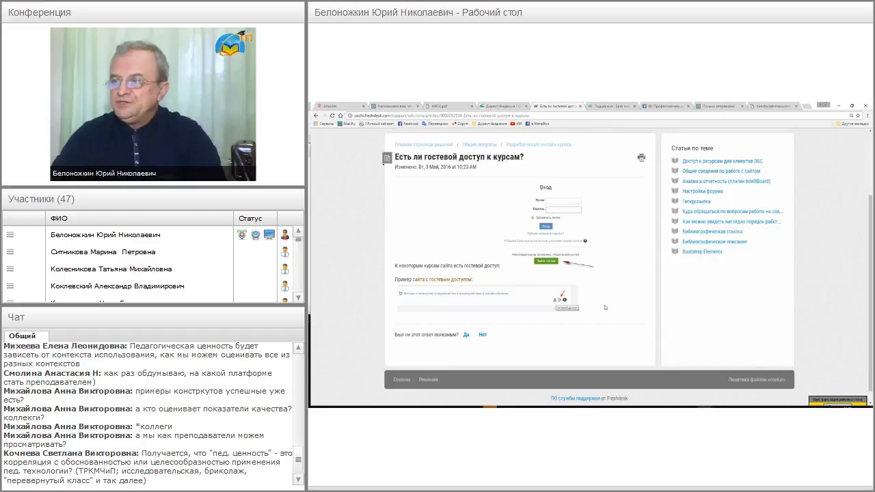
{"action": "scroll", "coordinate": [604, 307], "scroll_direction": "up", "scroll_amount": 3}
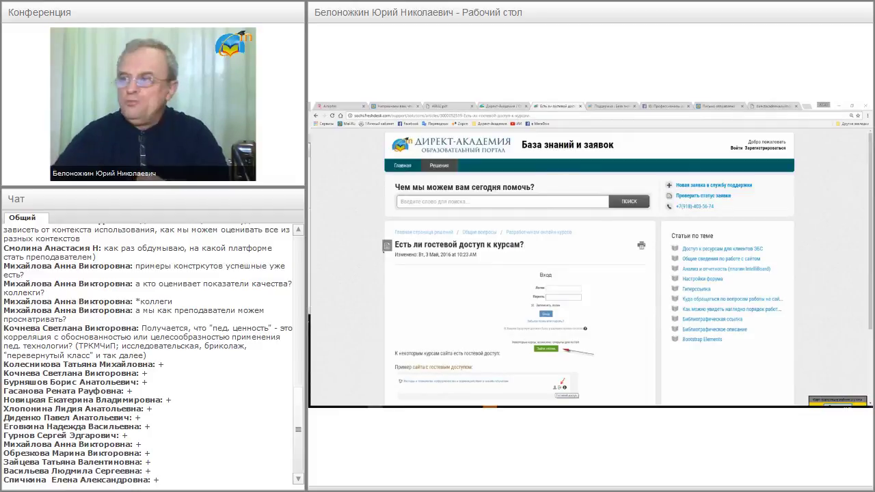
Open the solutions overview, start a new support ticket and fill in the requester's e-mail address.
{"action": "left_click", "coordinate": [431, 166]}
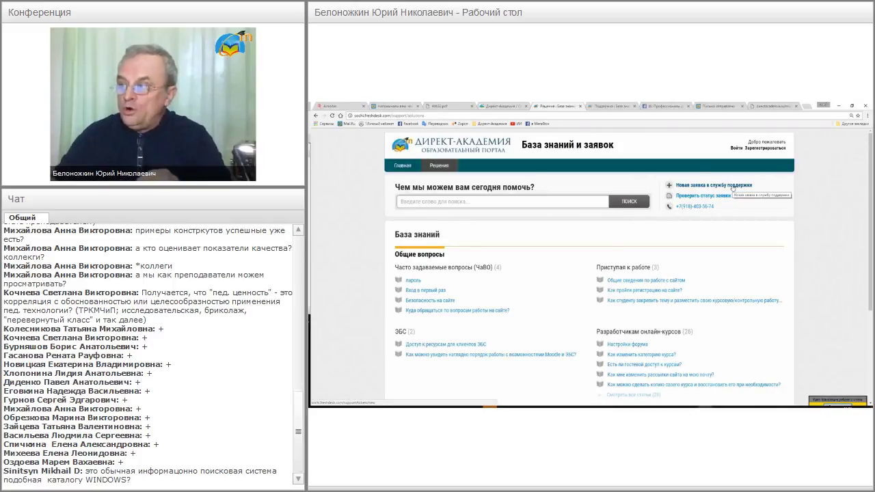
{"action": "left_click", "coordinate": [733, 186]}
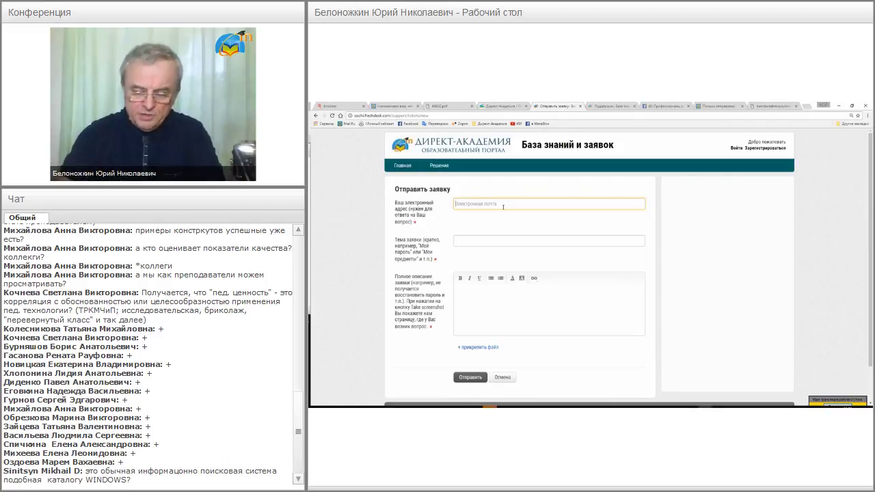
{"action": "type", "text": "ju"}
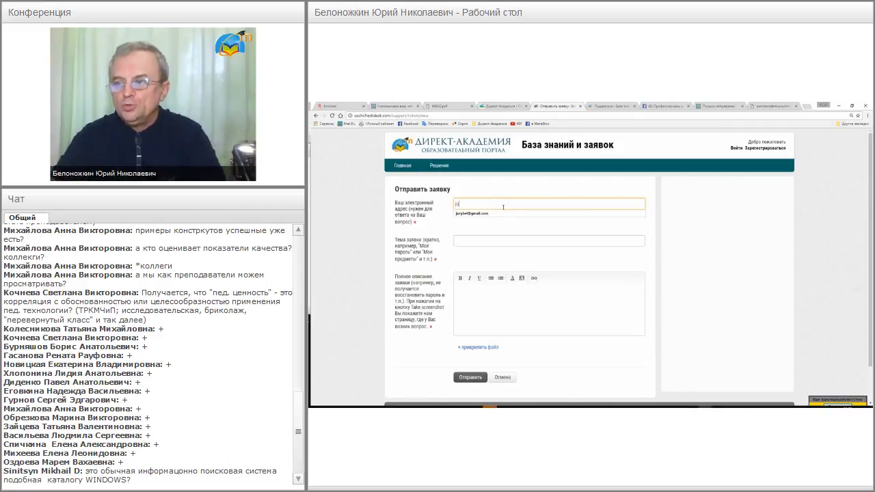
{"action": "key", "text": "Down"}
{"action": "key", "text": "Return"}
{"action": "key", "text": "Tab"}
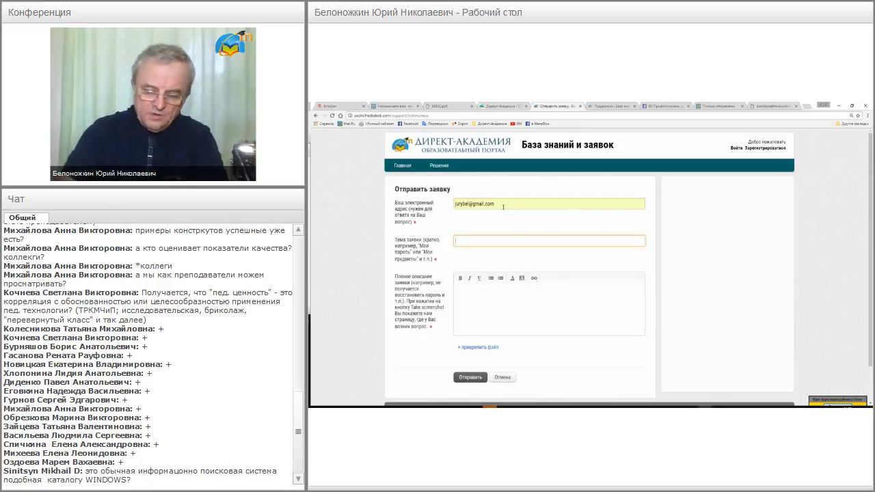
{"action": "type", "text": "Yt v"}
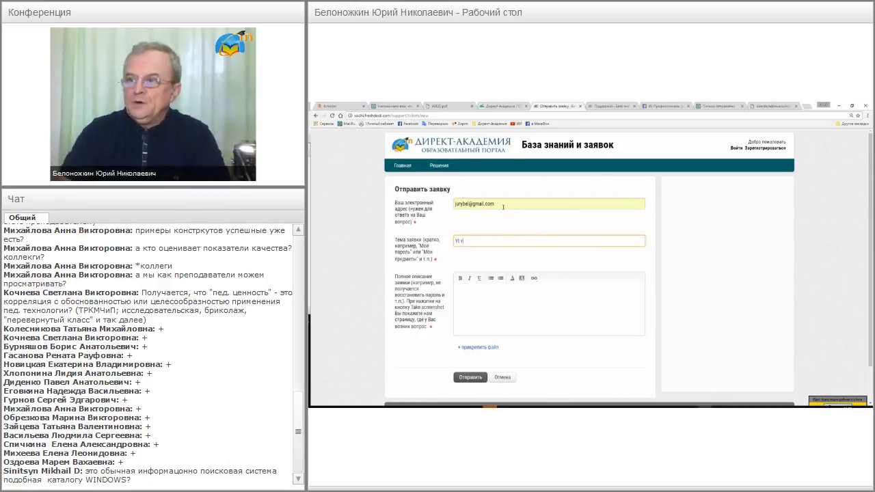
{"action": "key", "text": "BackSpace"}
{"action": "key", "text": "BackSpace"}
{"action": "key", "text": "BackSpace"}
{"action": "key", "text": "BackSpace"}
{"action": "key", "text": "BackSpace"}
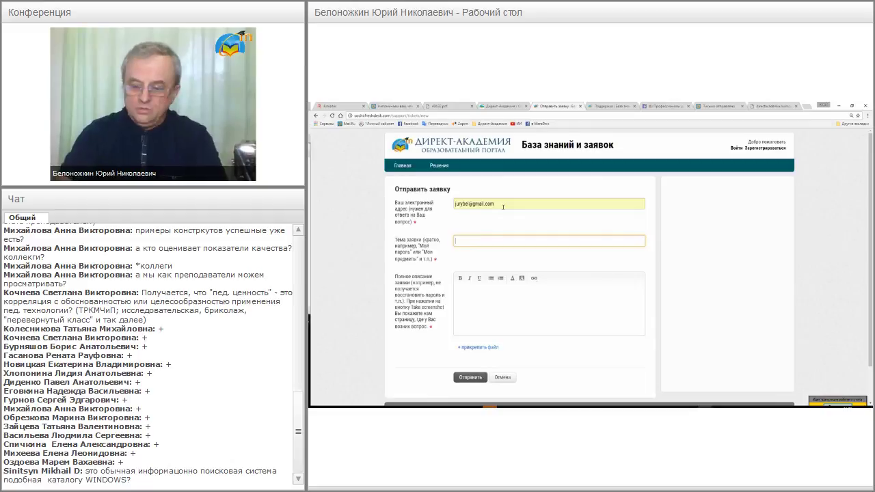
Enter "Не могу найти материал" as the subject of the support ticket.
{"action": "type", "text": "Не мр"}
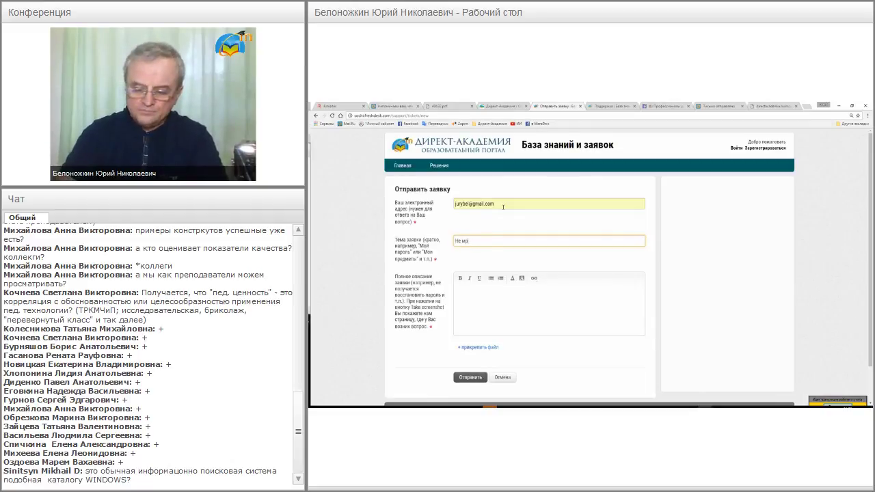
{"action": "type", "text": "гу найти"}
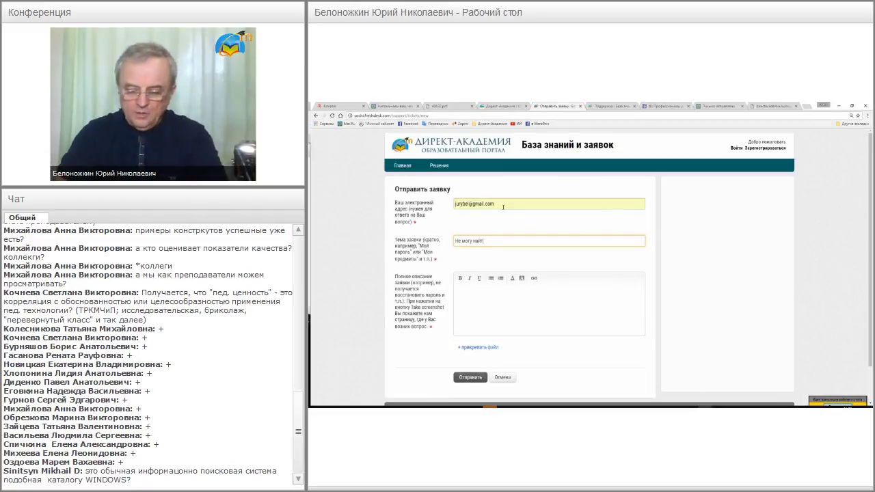
{"action": "type", "text": " материа"}
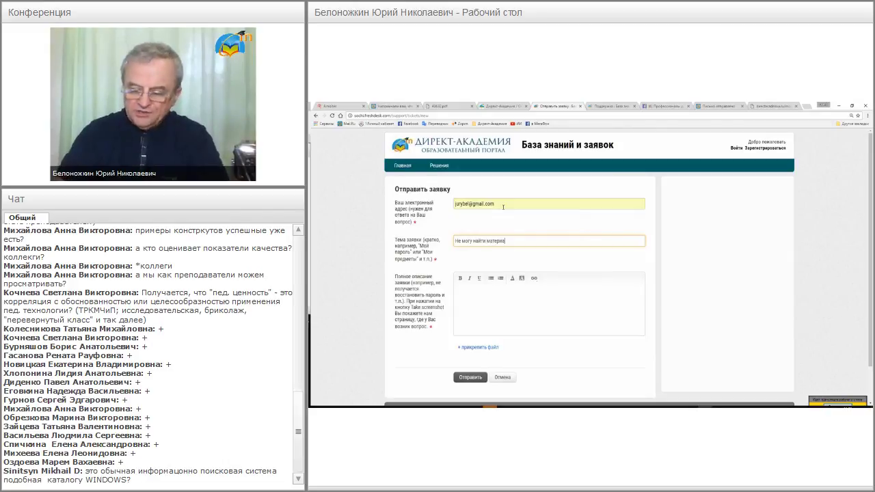
{"action": "type", "text": "л"}
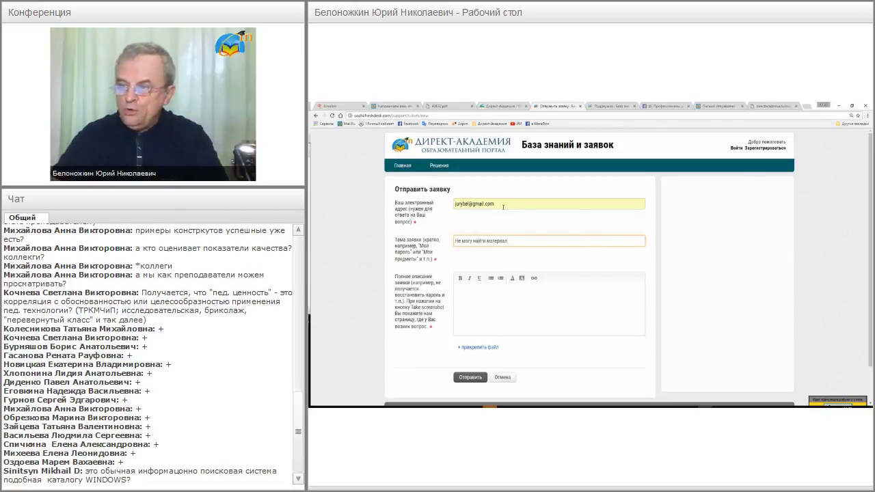
Describe the problem as "по методологии научного исследования" and submit the ticket.
{"action": "left_click", "coordinate": [478, 287]}
{"action": "type", "text": "по могу"}
{"action": "type", "text": "ологии"}
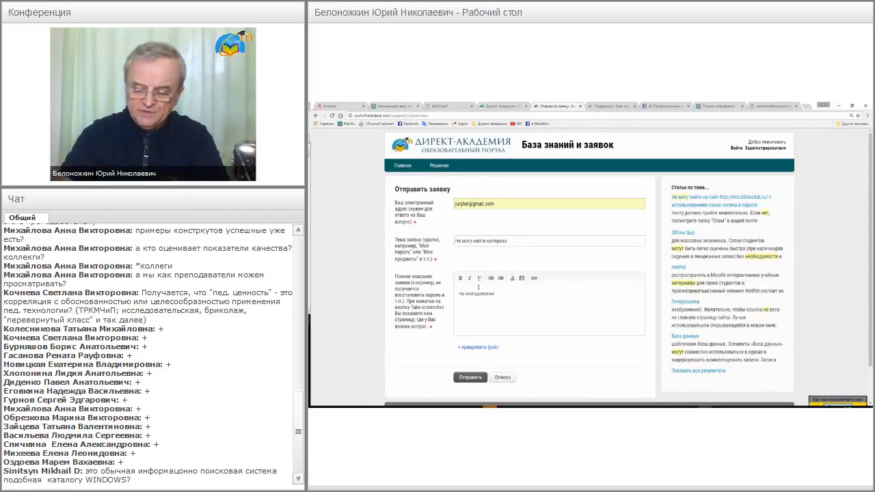
{"action": "type", "text": " научн"}
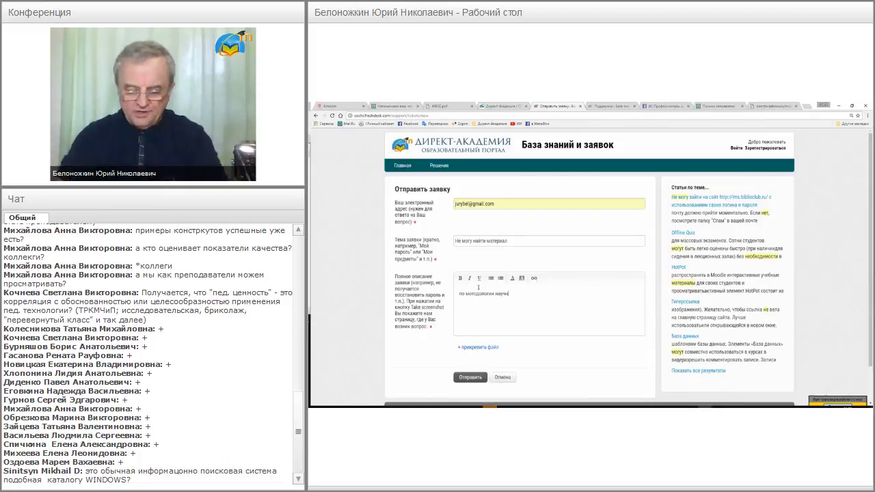
{"action": "type", "text": "ого исследования"}
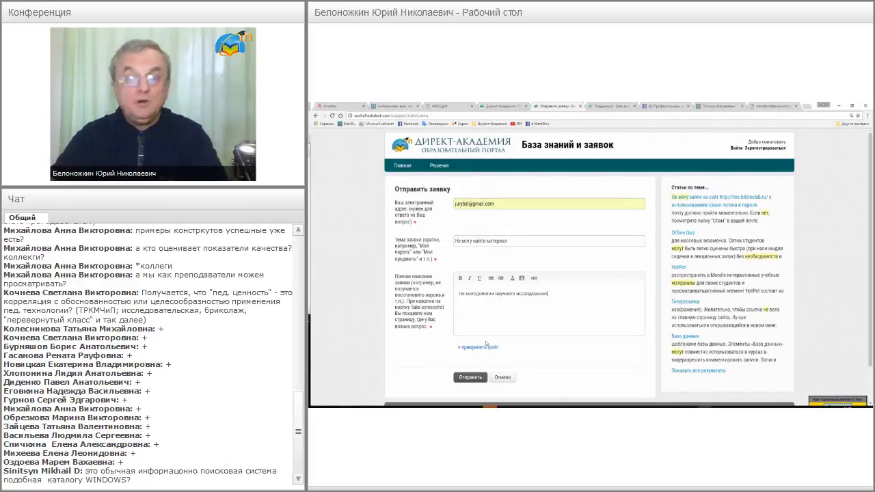
{"action": "left_click", "coordinate": [467, 378]}
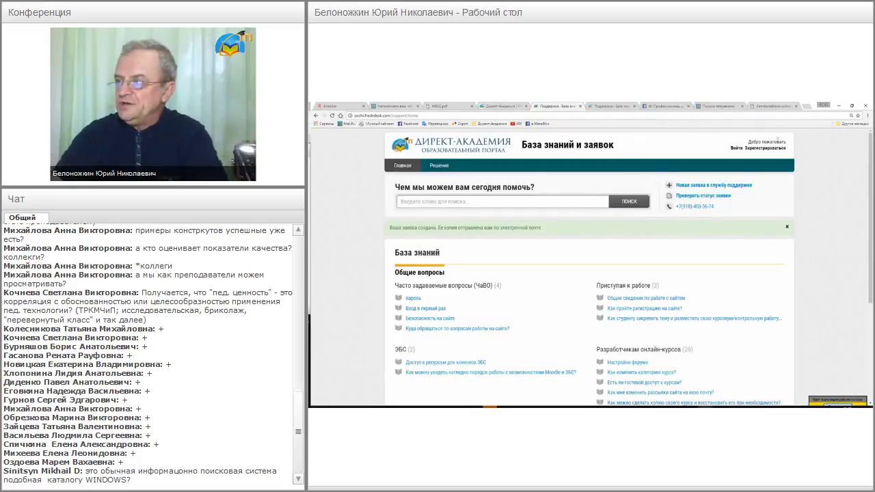
Sign in to the support portal through Facebook and open the ticket "Не могу найти материал" from the recent activity.
{"action": "left_click", "coordinate": [737, 148]}
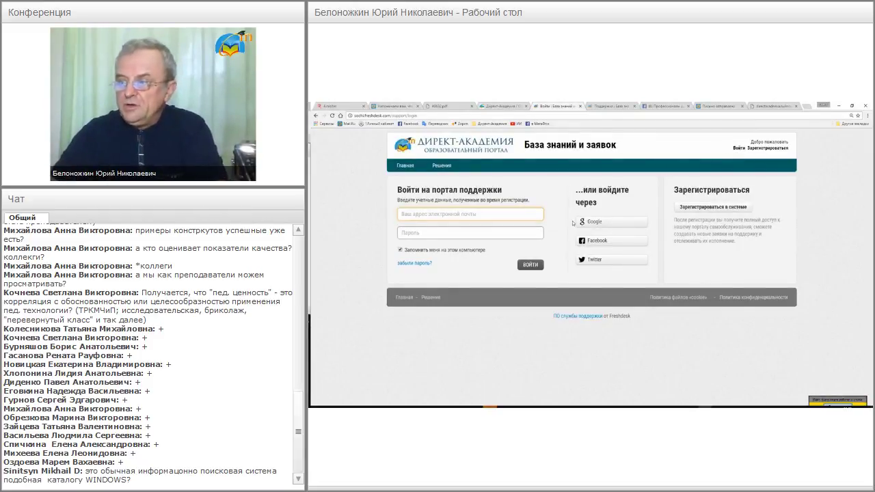
{"action": "left_click", "coordinate": [604, 241]}
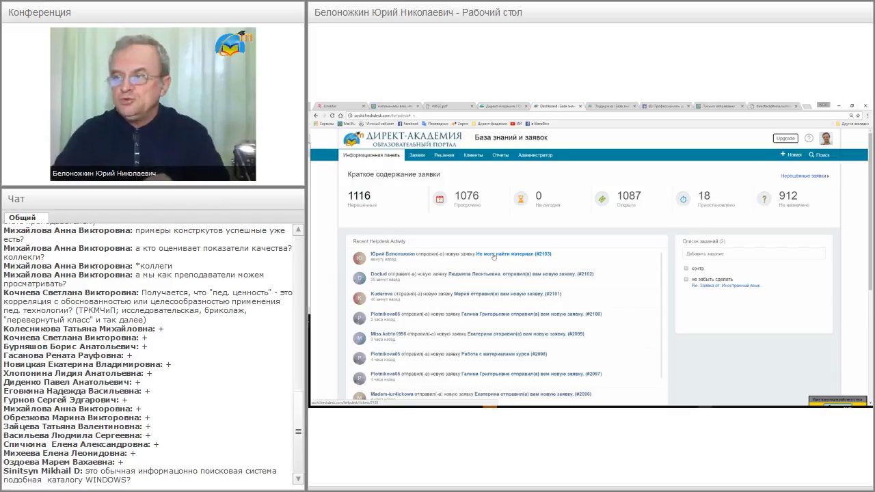
{"action": "left_click", "coordinate": [493, 254]}
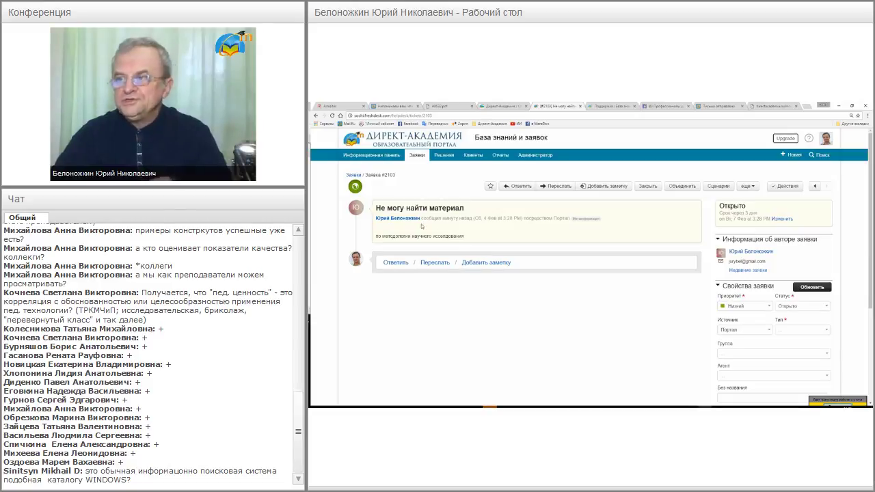
Start a reply to the ticket, select the surname in its greeting, look at the solutions section and return to the ticket.
{"action": "mouse_move", "coordinate": [411, 222]}
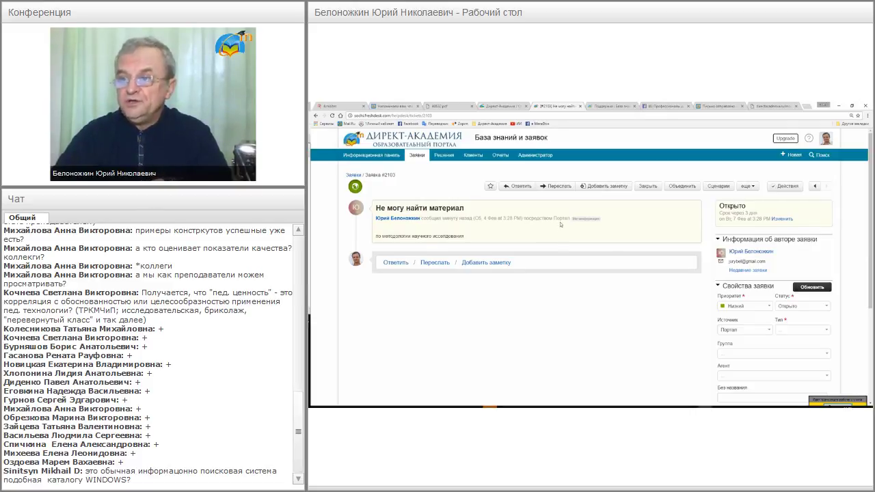
{"action": "left_click", "coordinate": [395, 262]}
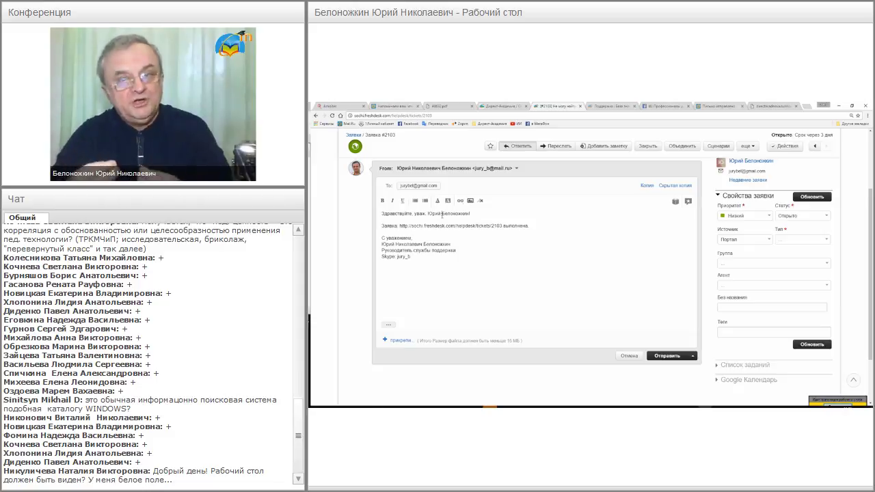
{"action": "double_click", "coordinate": [442, 215]}
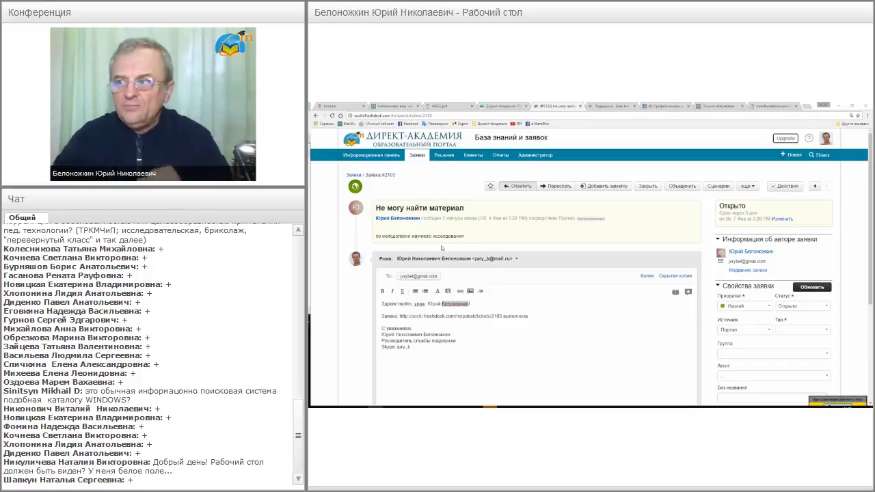
{"action": "left_click", "coordinate": [443, 156]}
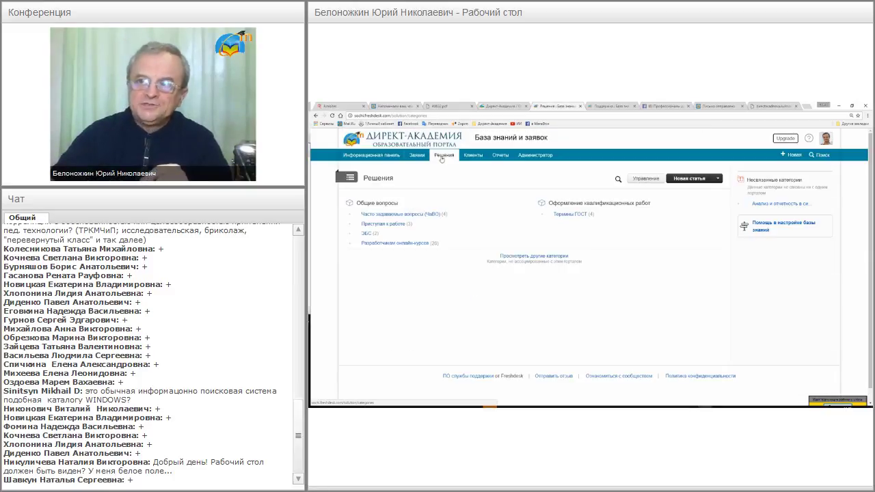
{"action": "left_click", "coordinate": [316, 116]}
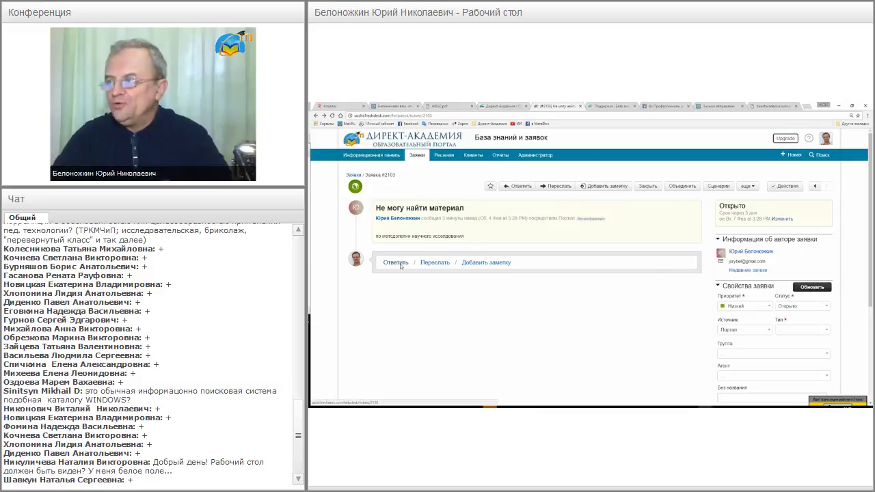
Start a reply to the ticket and insert the canned response "Как студенту ОЧНОЙ/ЗАОЧНОЙ формы обучения" into it.
{"action": "left_click", "coordinate": [396, 263]}
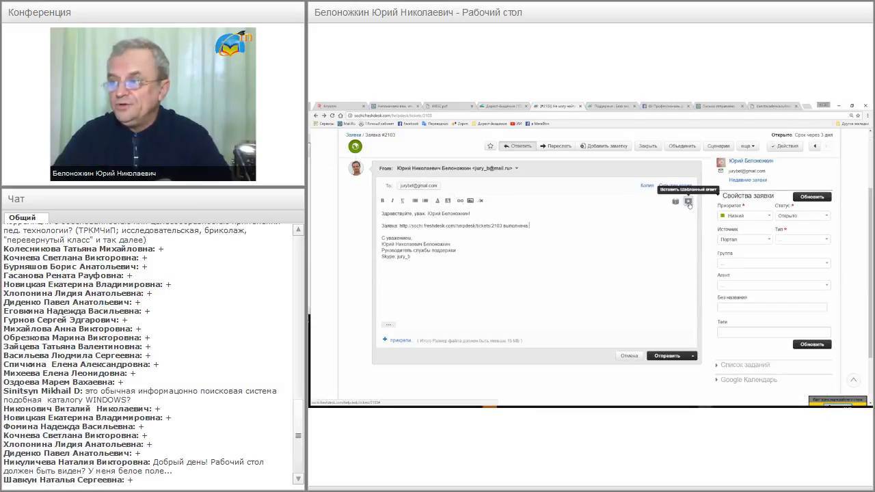
{"action": "left_click", "coordinate": [689, 203]}
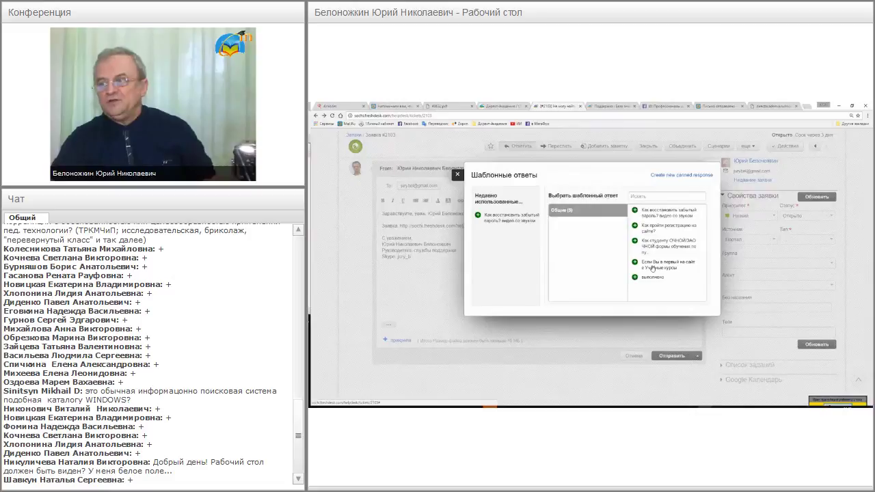
{"action": "mouse_move", "coordinate": [653, 269]}
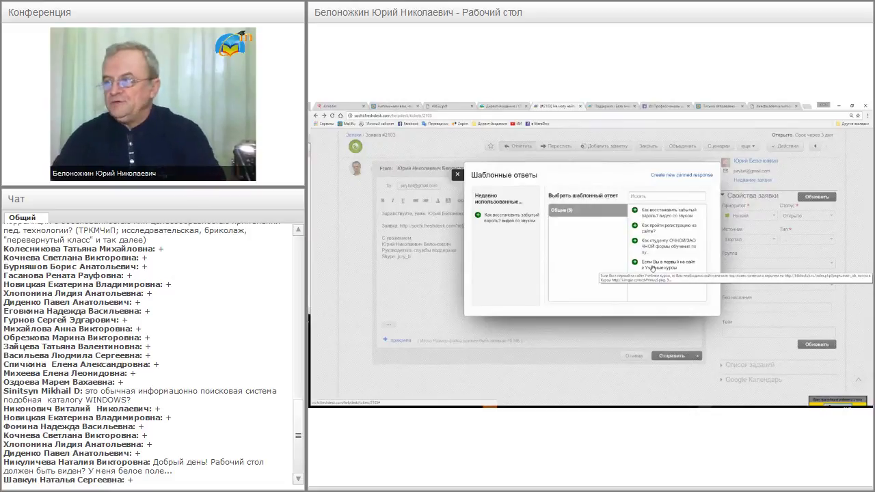
{"action": "left_click", "coordinate": [665, 242]}
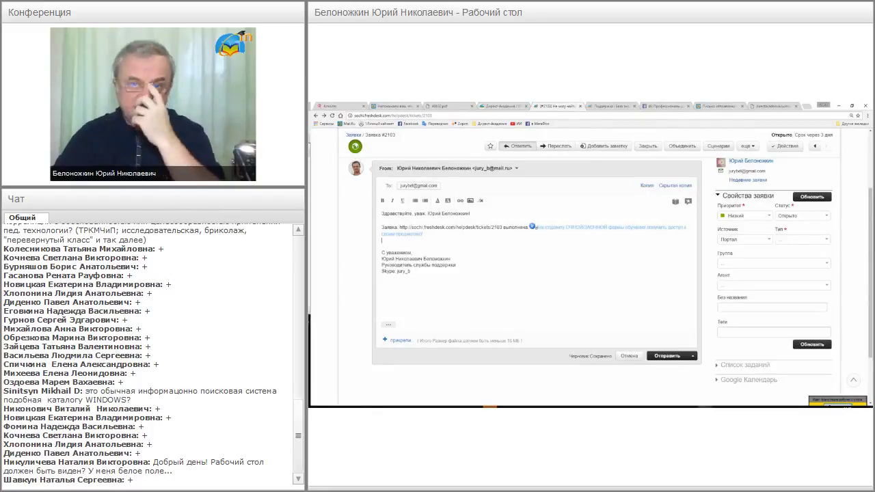
{"action": "mouse_move", "coordinate": [532, 226]}
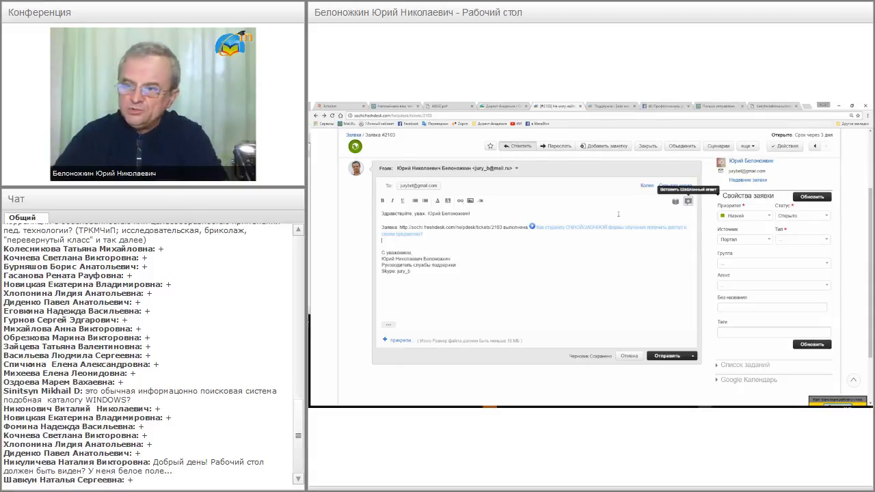
{"action": "scroll", "coordinate": [534, 219], "scroll_direction": "up", "scroll_amount": 2}
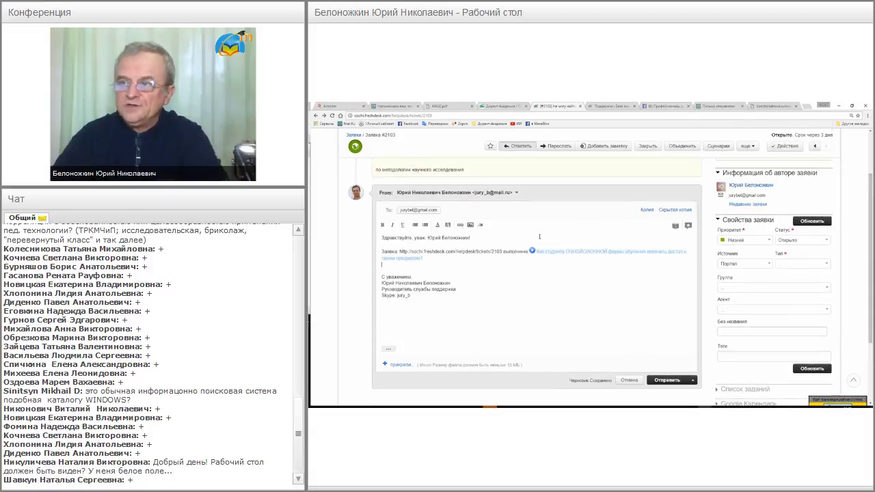
Leave the ticket for the solutions section, sign out of the portal and share the support home page address in the conference chat.
{"action": "left_click", "coordinate": [444, 156]}
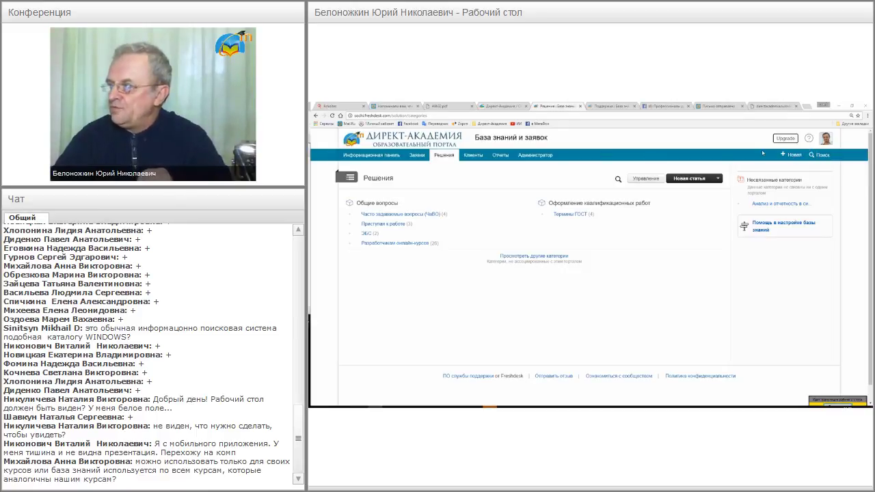
{"action": "left_click", "coordinate": [829, 140]}
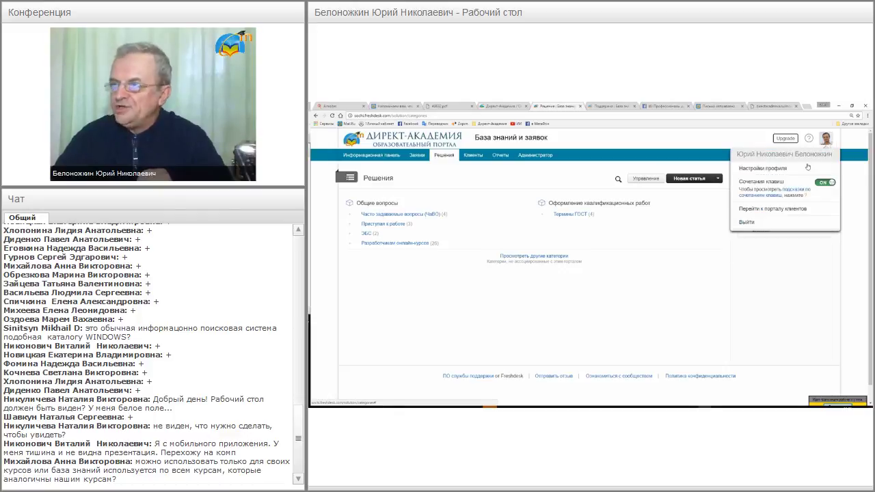
{"action": "left_click", "coordinate": [746, 224]}
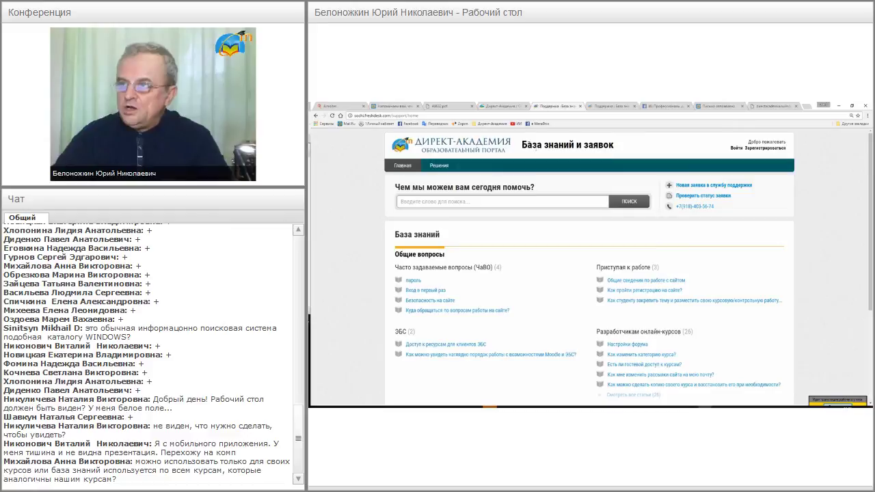
{"action": "left_click", "coordinate": [471, 116]}
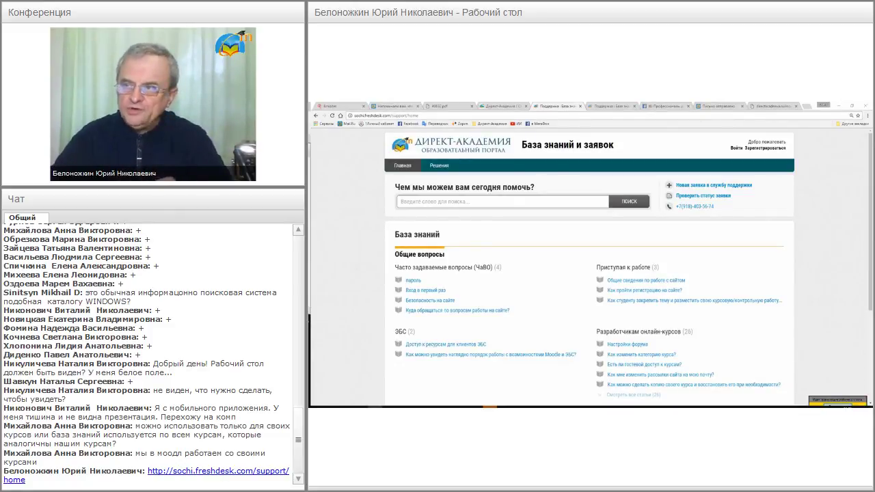
{"action": "left_click", "coordinate": [471, 202]}
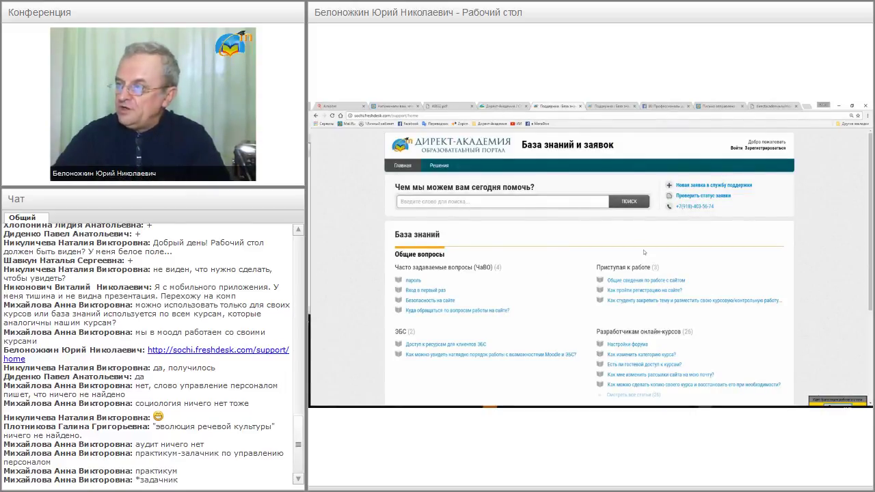
Open a new support ticket form and go through its e-mail, subject and full description fields without filling them in.
{"action": "left_click", "coordinate": [709, 189]}
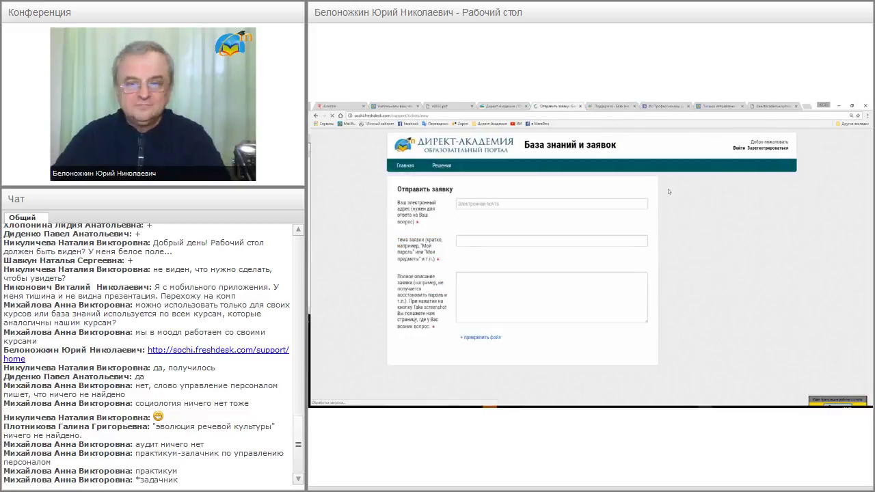
{"action": "left_click", "coordinate": [491, 203]}
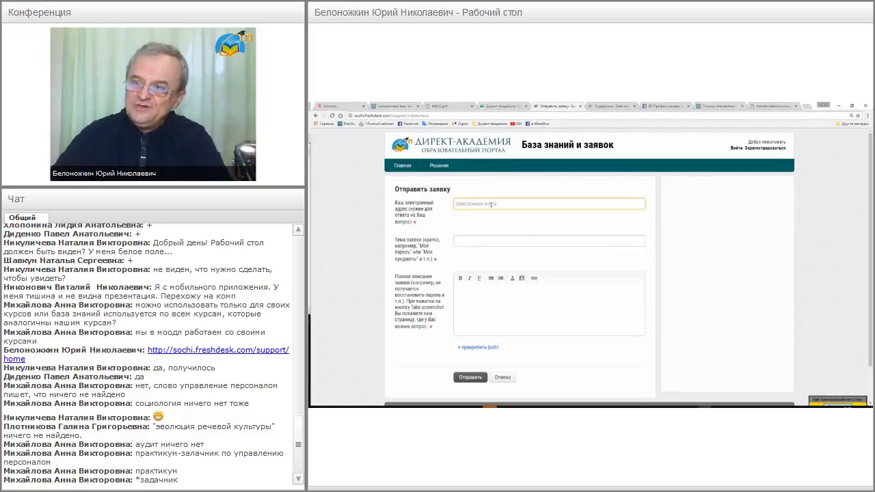
{"action": "left_click", "coordinate": [470, 241]}
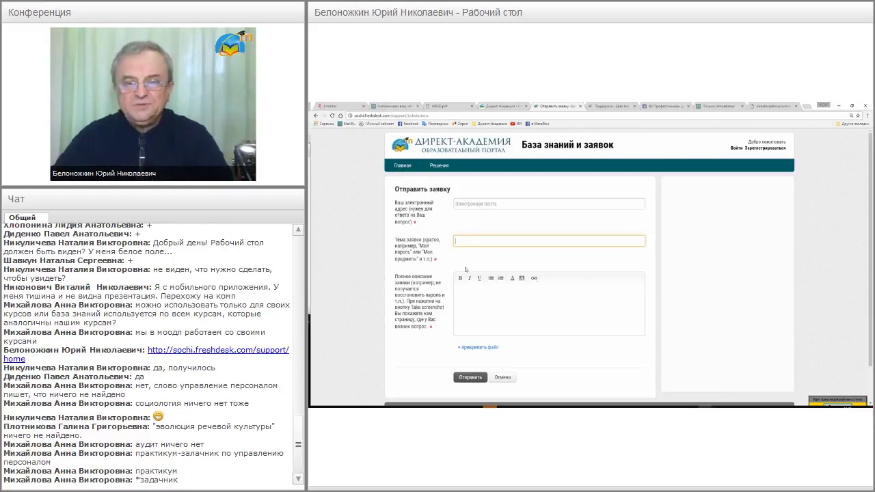
{"action": "left_click", "coordinate": [459, 291]}
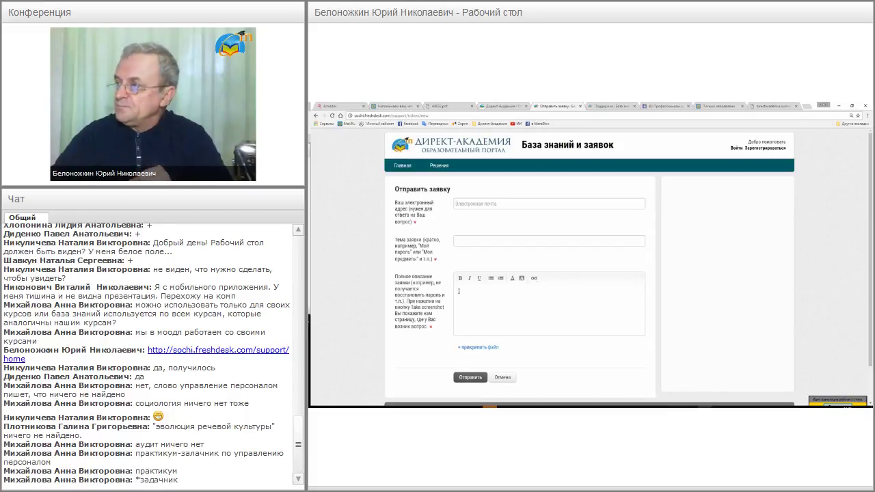
Sign in to the support portal through Facebook and review the new tickets in the recent helpdesk activity.
{"action": "left_click", "coordinate": [735, 149]}
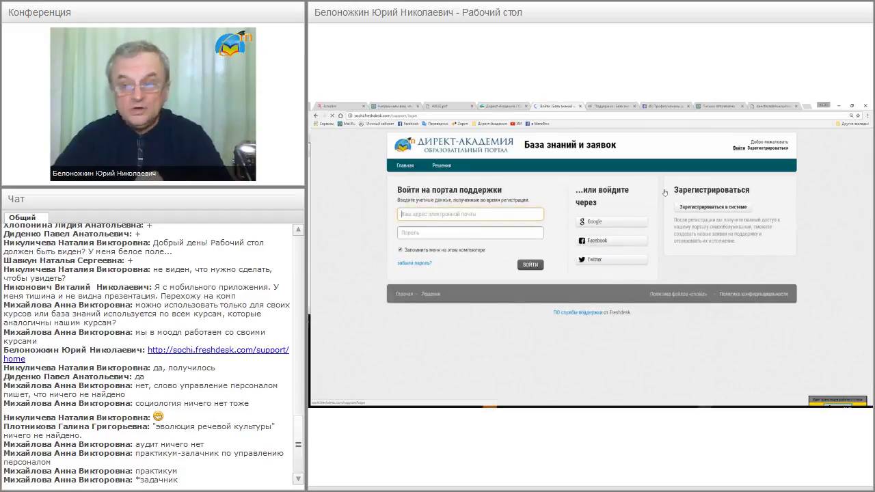
{"action": "left_click", "coordinate": [595, 242]}
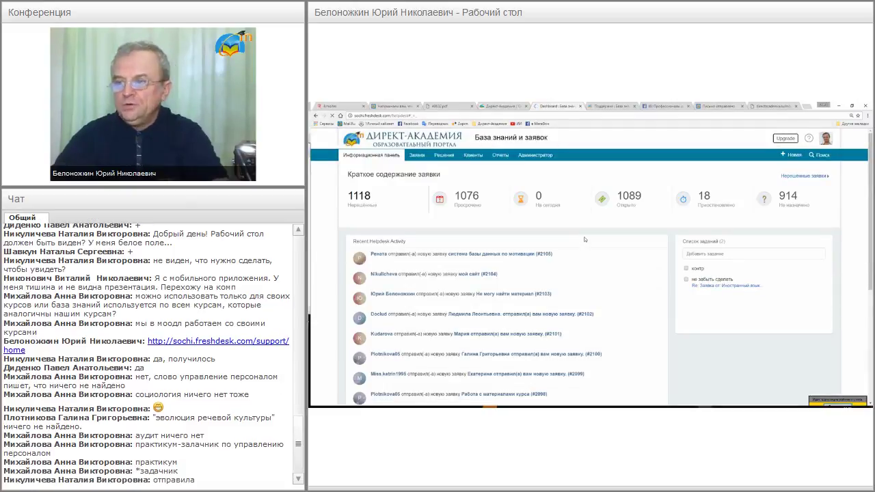
{"action": "scroll", "coordinate": [585, 240], "scroll_direction": "down", "scroll_amount": 3}
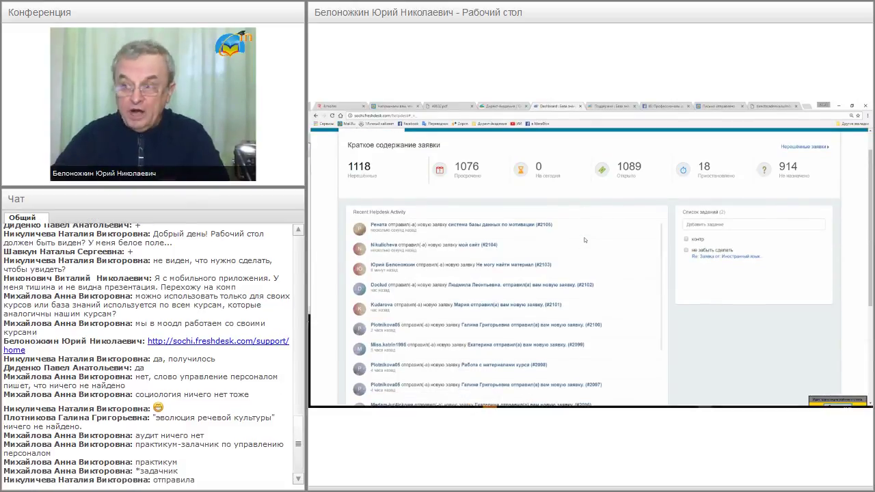
{"action": "scroll", "coordinate": [584, 239], "scroll_direction": "up", "scroll_amount": 2}
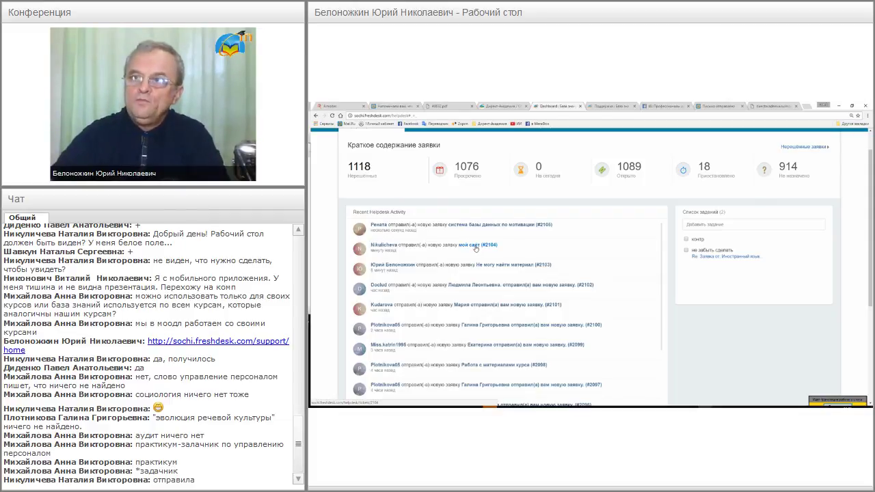
View the contact page of the requester of "мой сайт", open that ticket and proceed to the solutions section.
{"action": "left_click", "coordinate": [333, 116]}
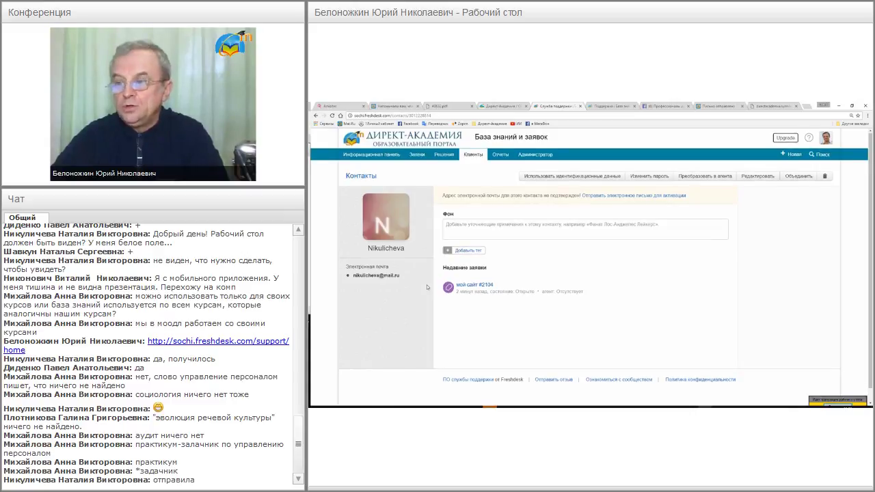
{"action": "scroll", "coordinate": [427, 287], "scroll_direction": "down", "scroll_amount": 1}
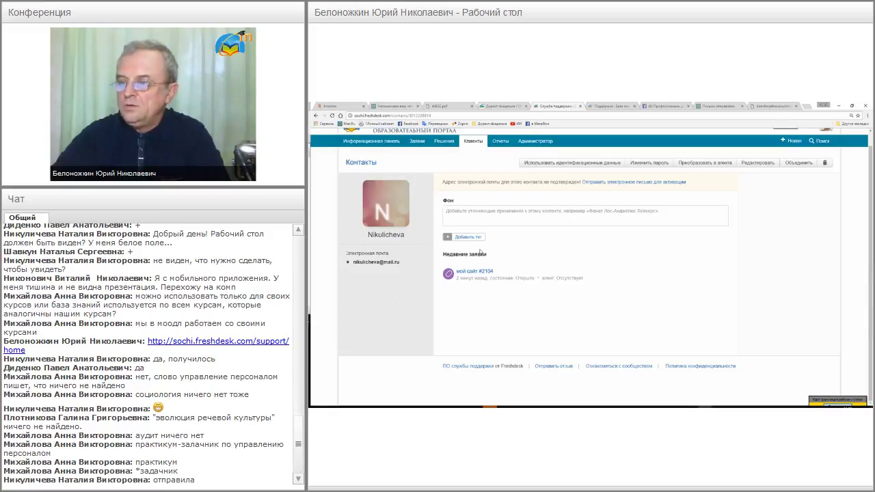
{"action": "left_click", "coordinate": [474, 270]}
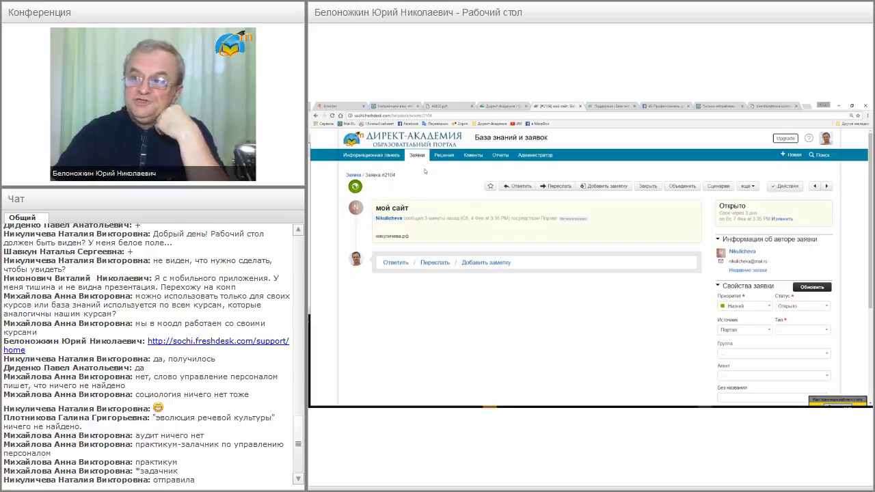
{"action": "left_click", "coordinate": [447, 157]}
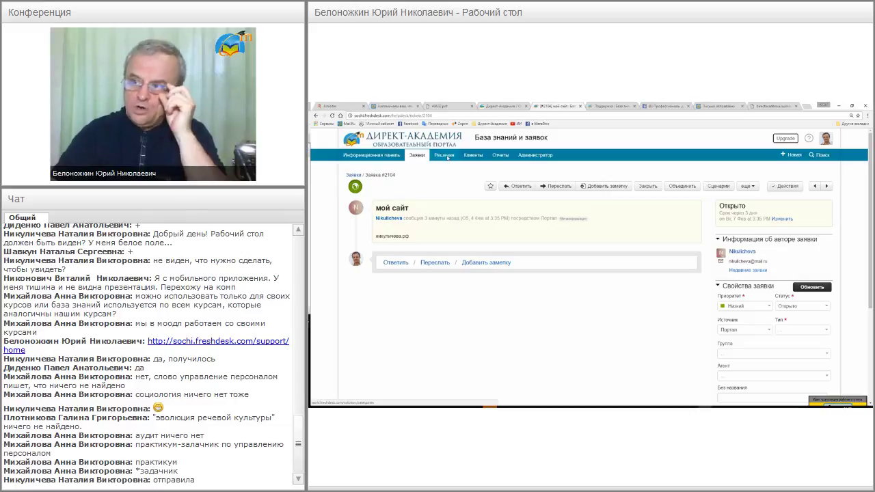